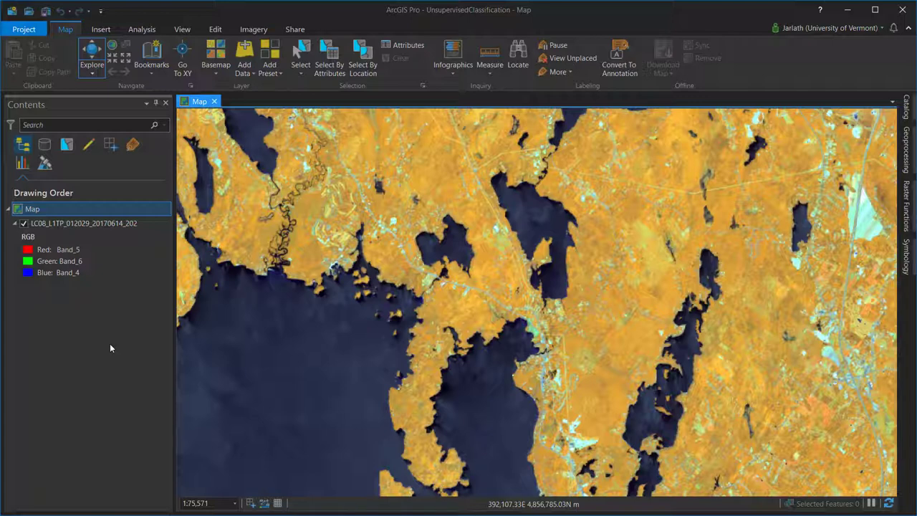
Launch the Classification Wizard on the Landsat layer with Unsupervised method and Pixel based type
left_click(104, 225)
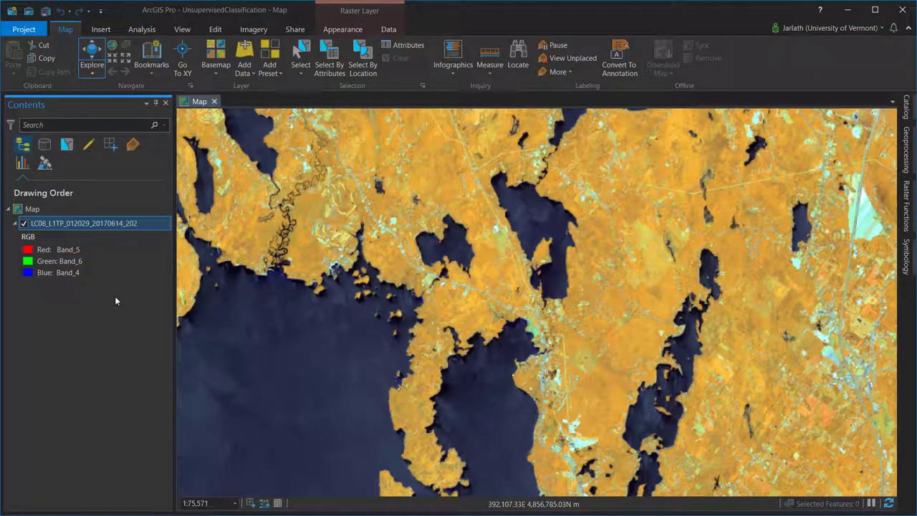
left_click(255, 30)
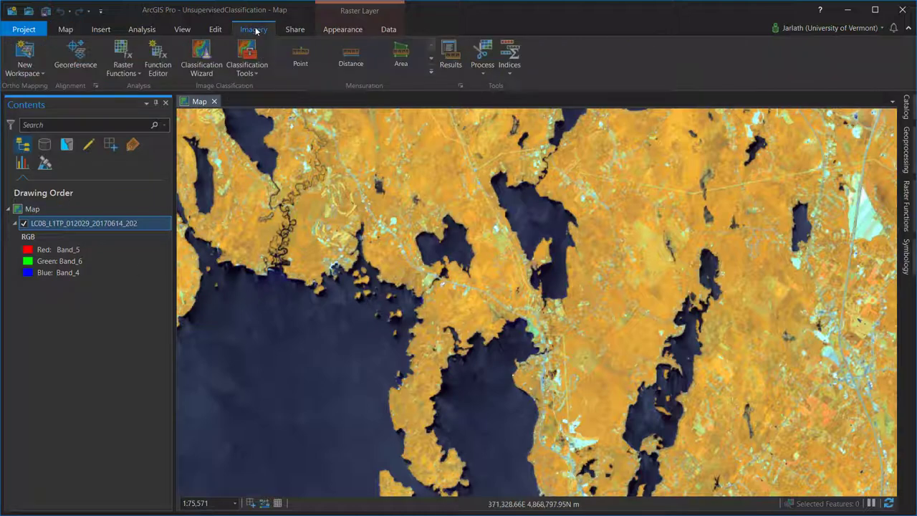
left_click(205, 59)
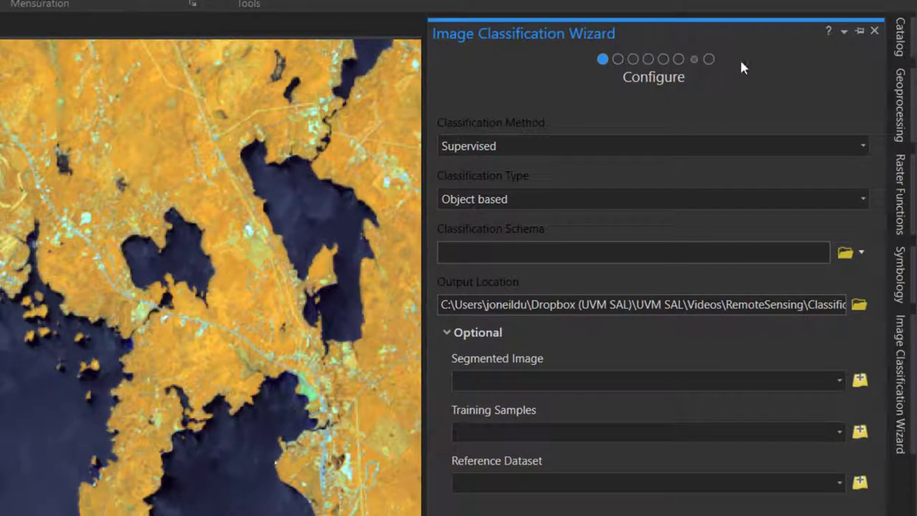
left_click(863, 146)
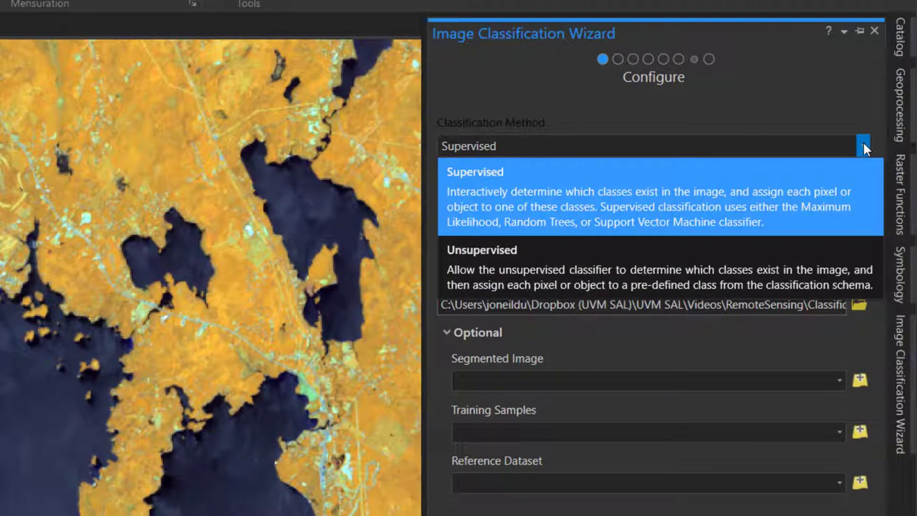
left_click(717, 252)
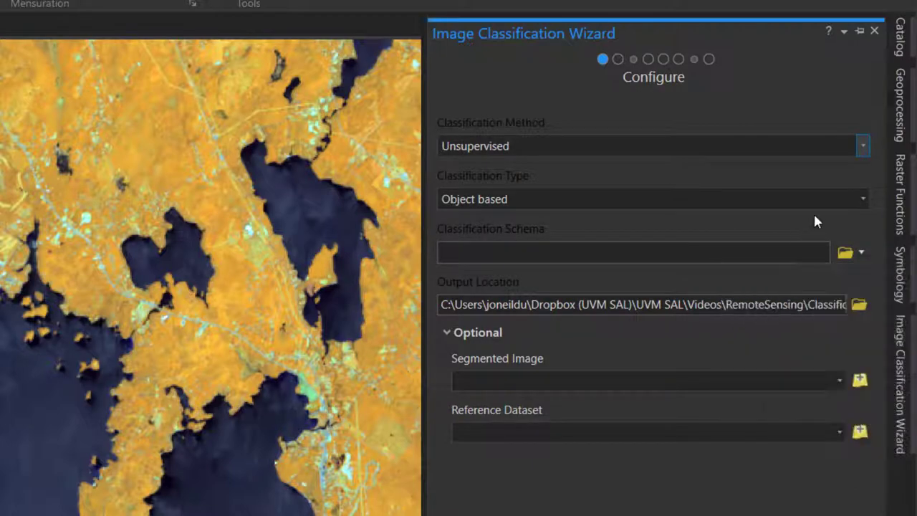
left_click(863, 199)
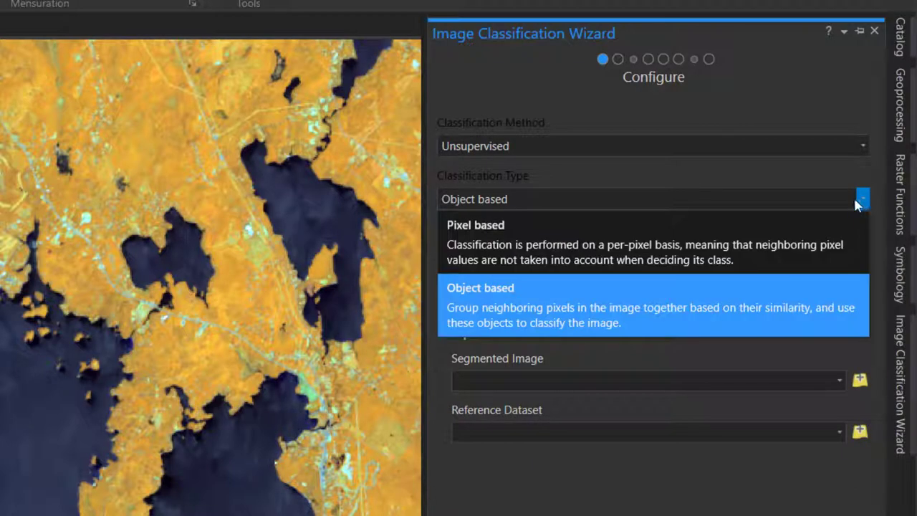
left_click(786, 240)
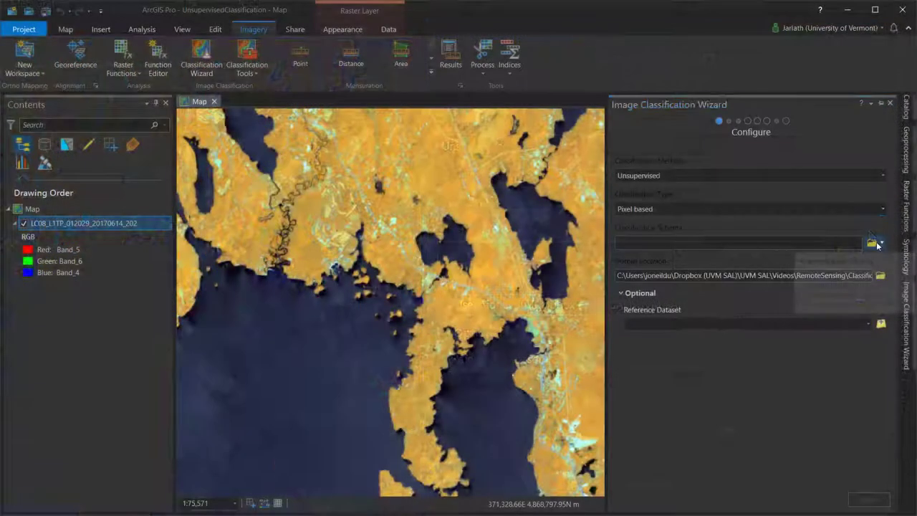
Load the Classification_4class.ecs schema into the wizard
left_click(852, 248)
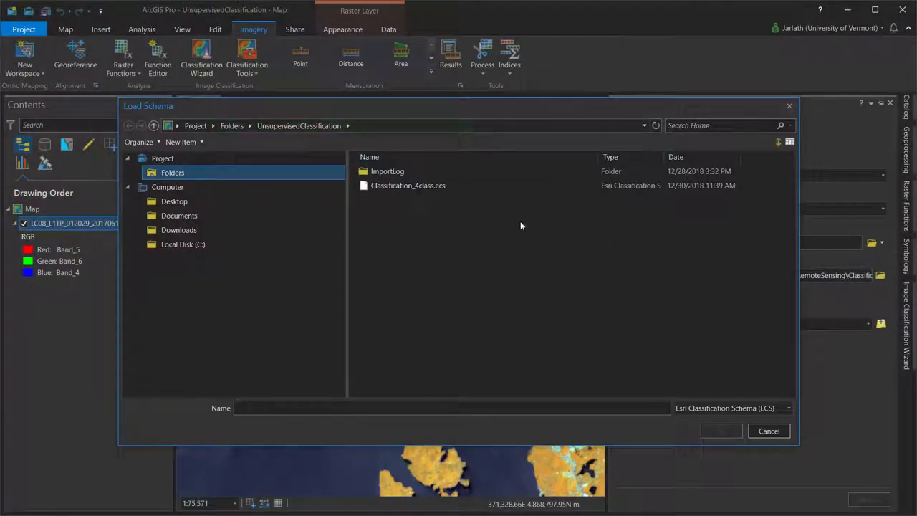
left_click(411, 187)
left_click(412, 186)
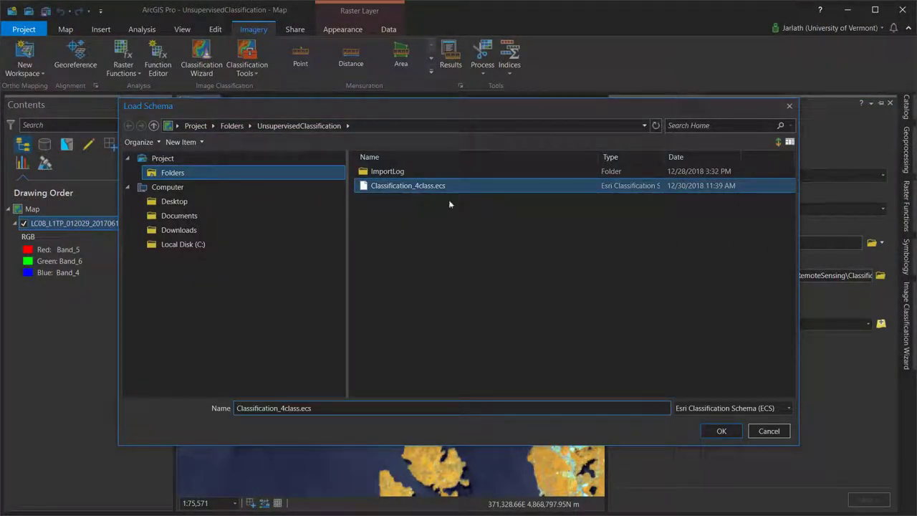
left_click(717, 431)
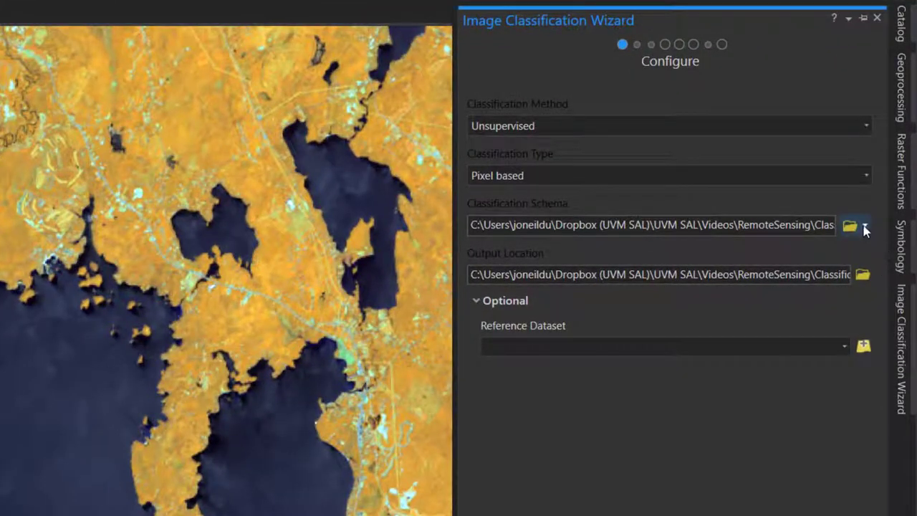
left_click(865, 227)
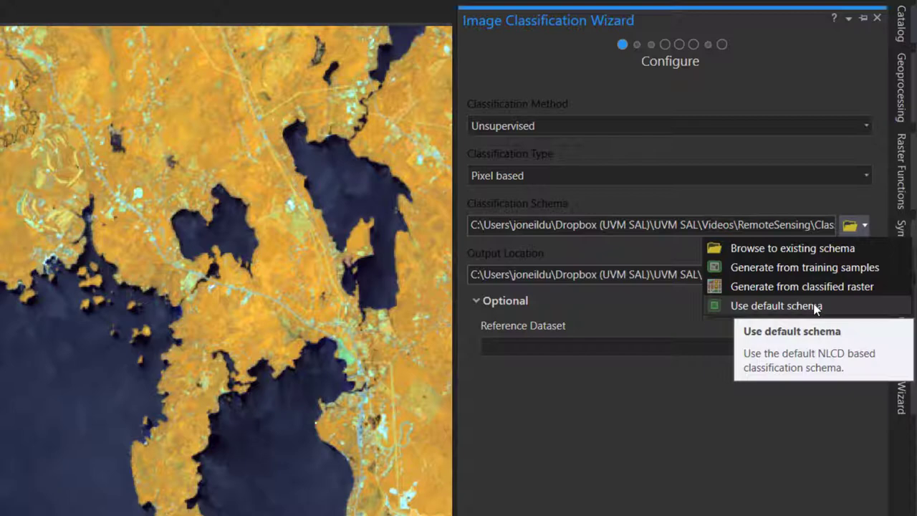
Switch to the default NLCD schema and set ISO Cluster maximum classes to 10
left_click(814, 306)
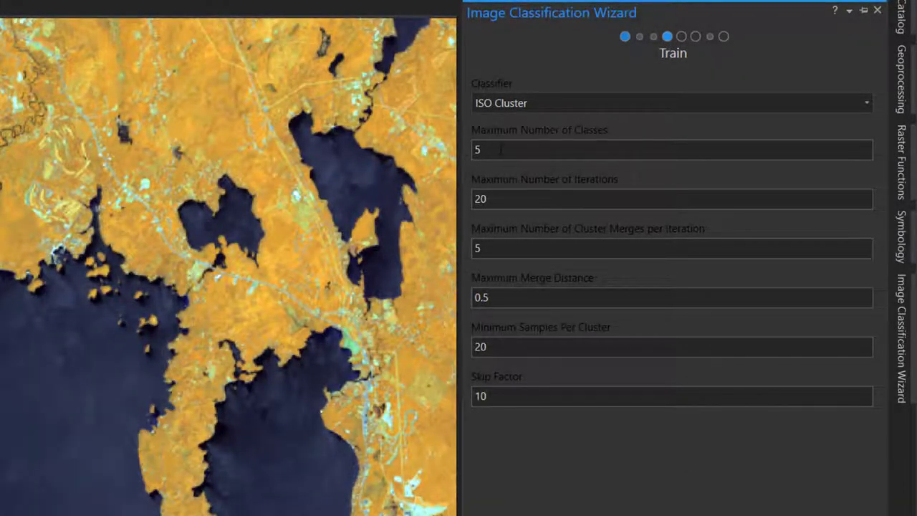
key("BackSpace")
type("1")
type("0")
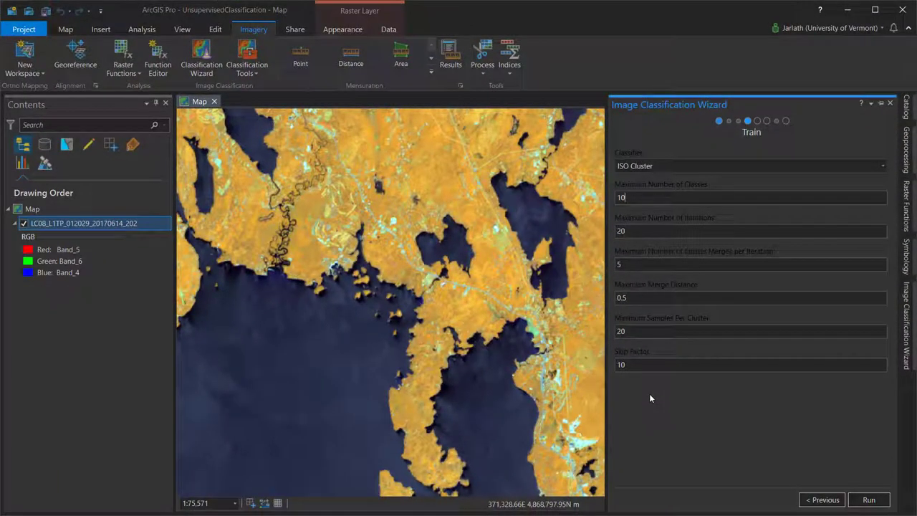
Train ISO Cluster and classify the Landsat image into a seven-class Classified raster (0–6)
left_click(867, 500)
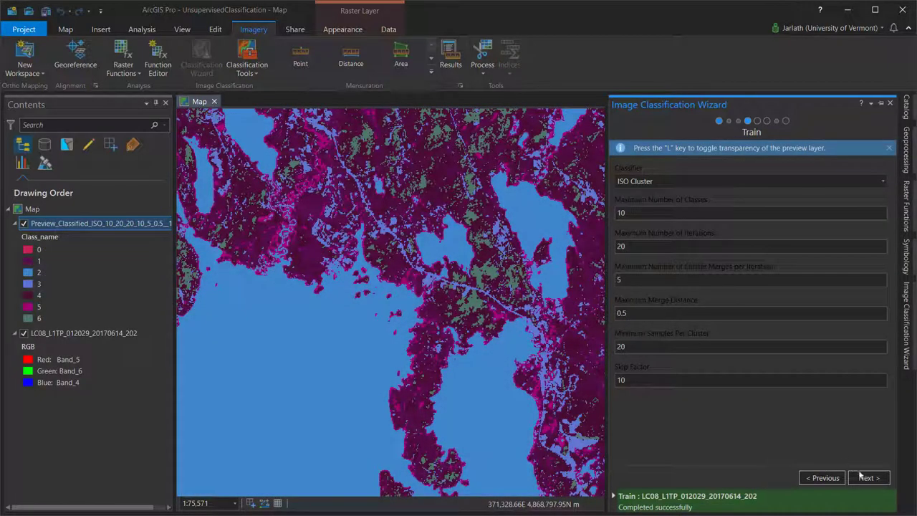
left_click(866, 477)
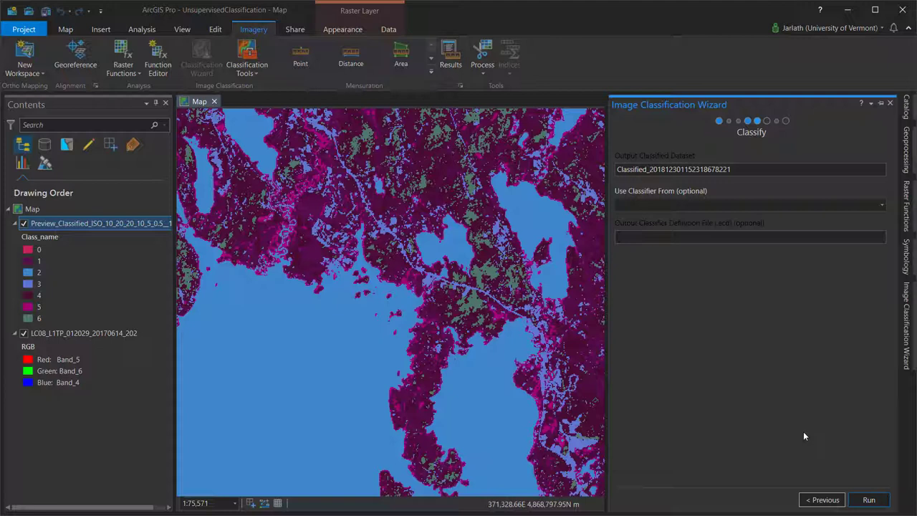
left_click(869, 499)
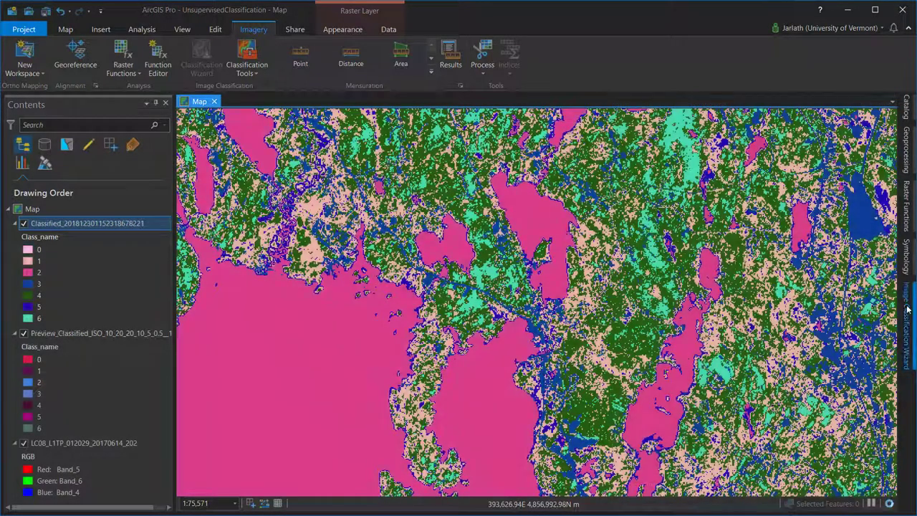
left_click(908, 308)
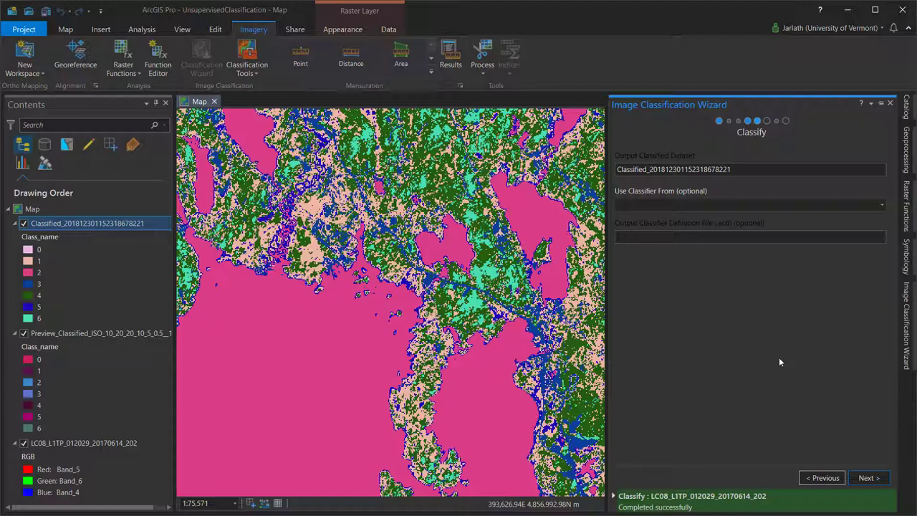
Advance to Assign Classes and rename the NLCD2011 schema to '4-Class', saving it
left_click(868, 477)
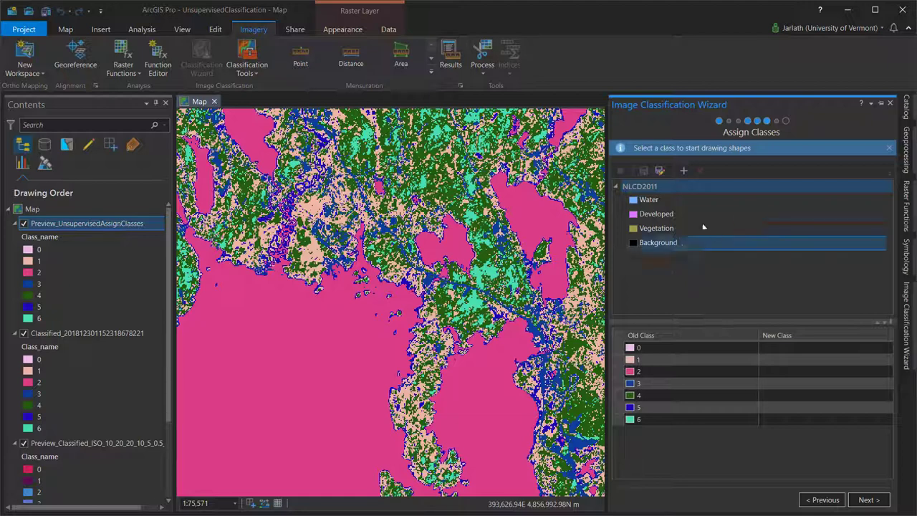
right_click(649, 188)
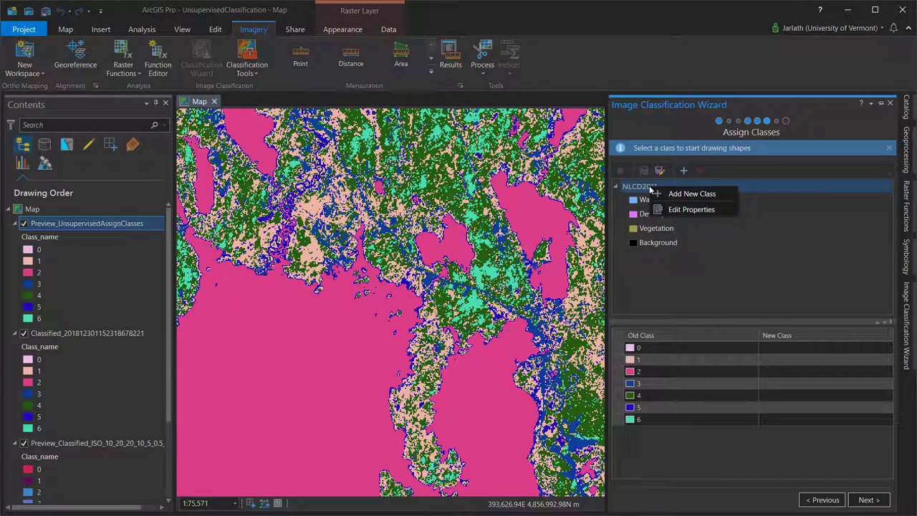
left_click(663, 209)
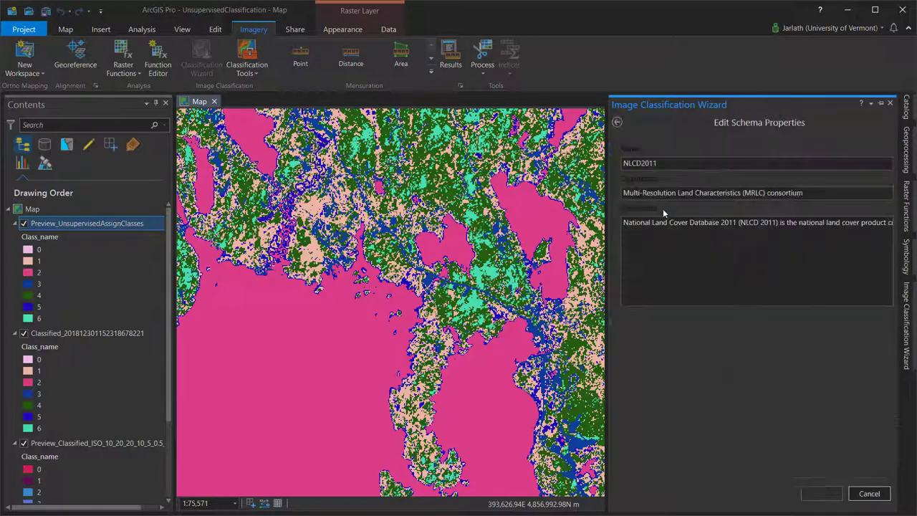
left_click_drag(658, 163, 611, 163)
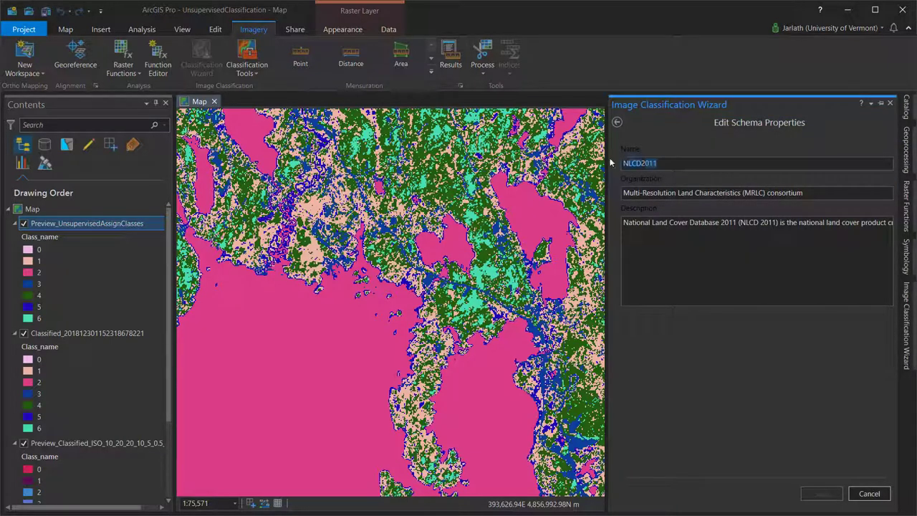
type("4")
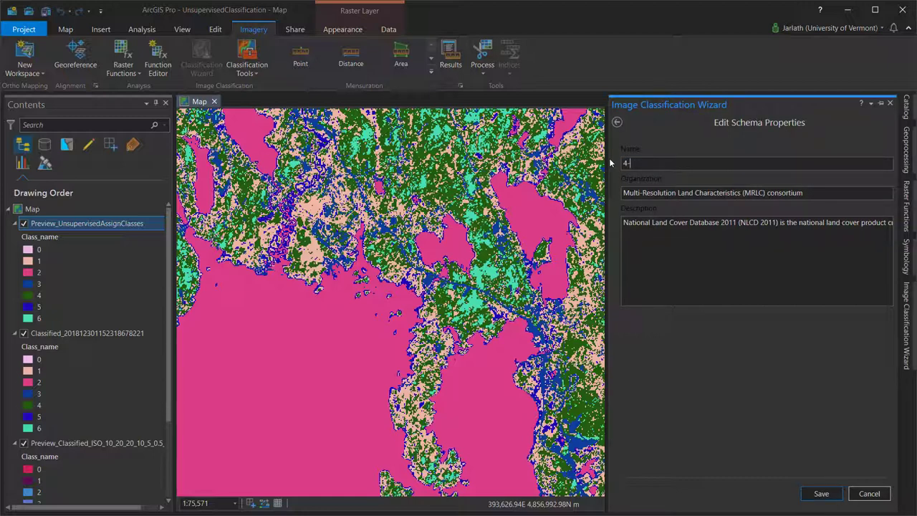
type("-Class")
left_click(822, 494)
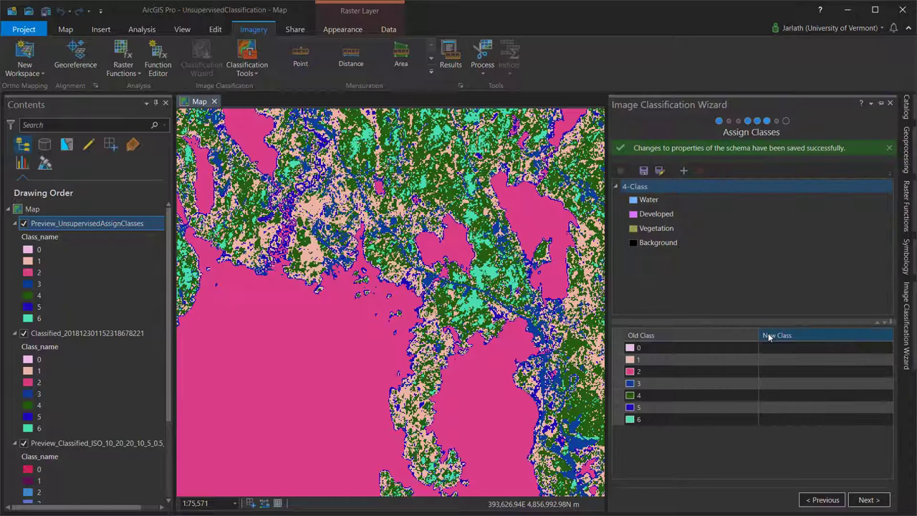
Change the Vegetation class colour to bright green
left_click(648, 229)
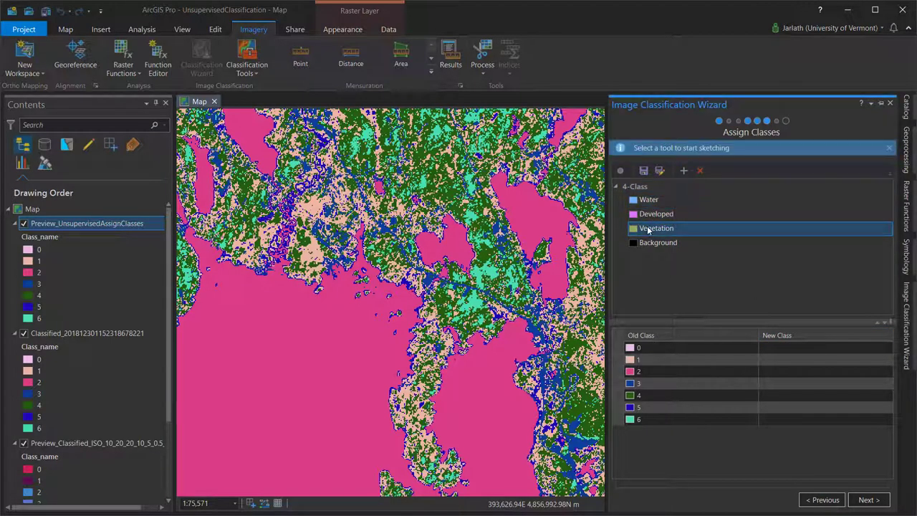
right_click(649, 228)
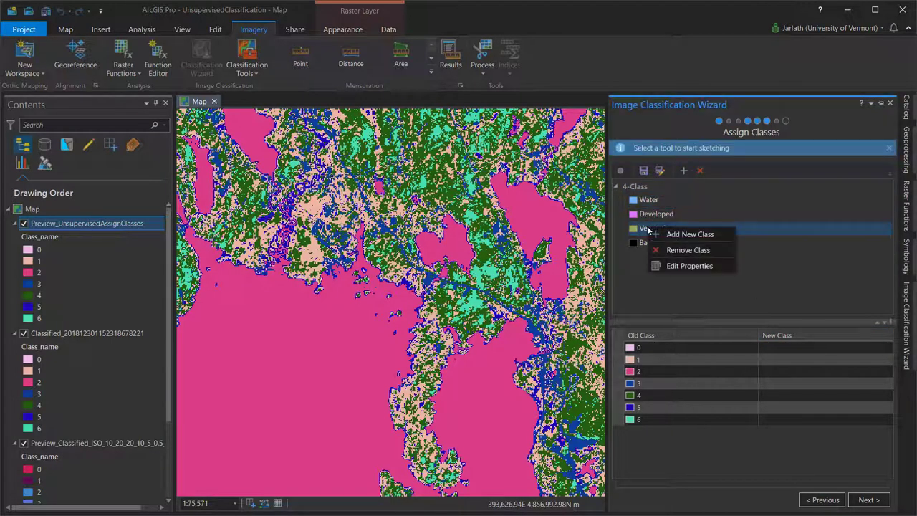
left_click(671, 265)
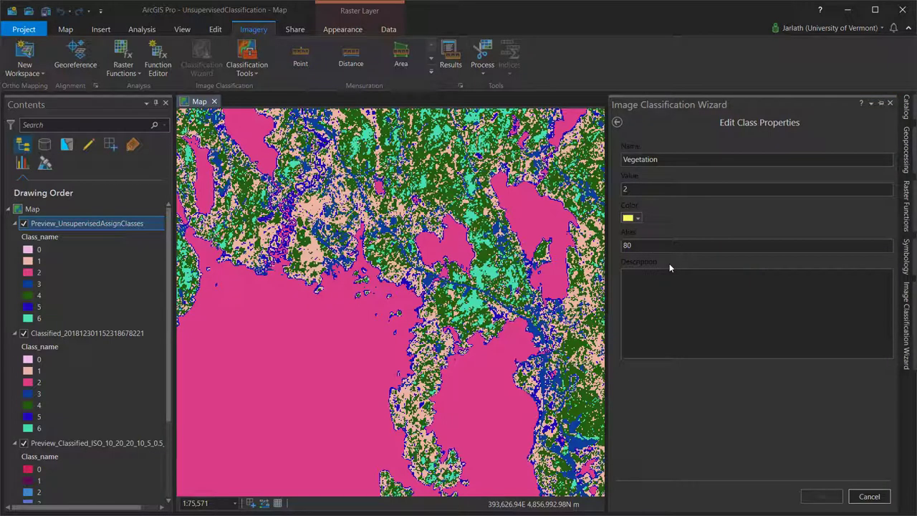
left_click(632, 218)
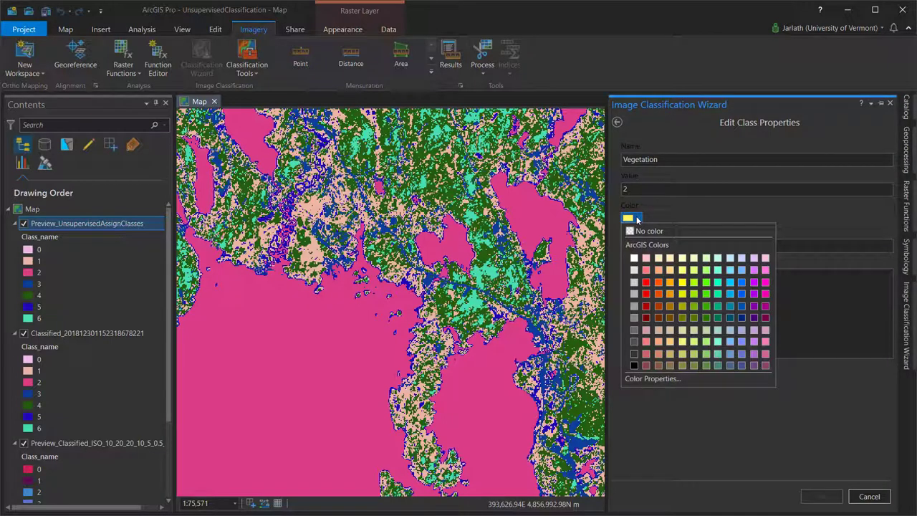
left_click(705, 284)
left_click(822, 497)
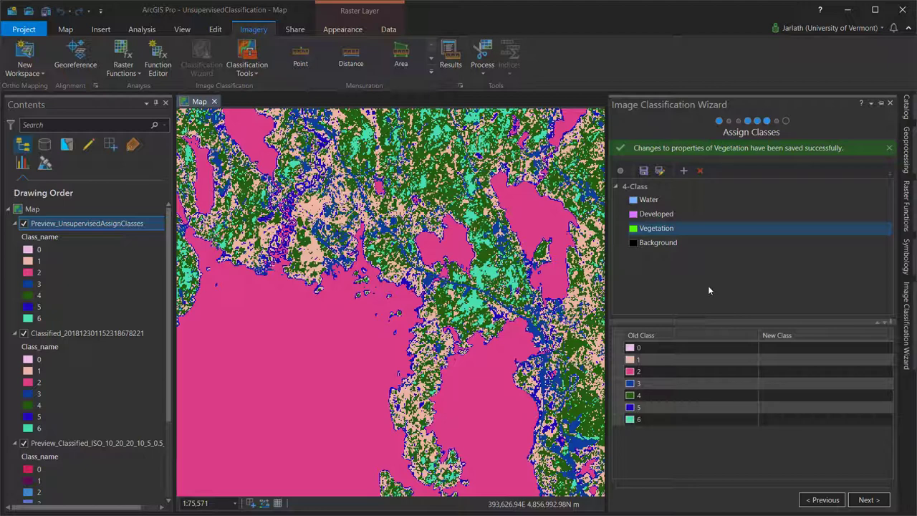
Add a yellow Agriculture class with an Agriculture alias to the schema
left_click(683, 171)
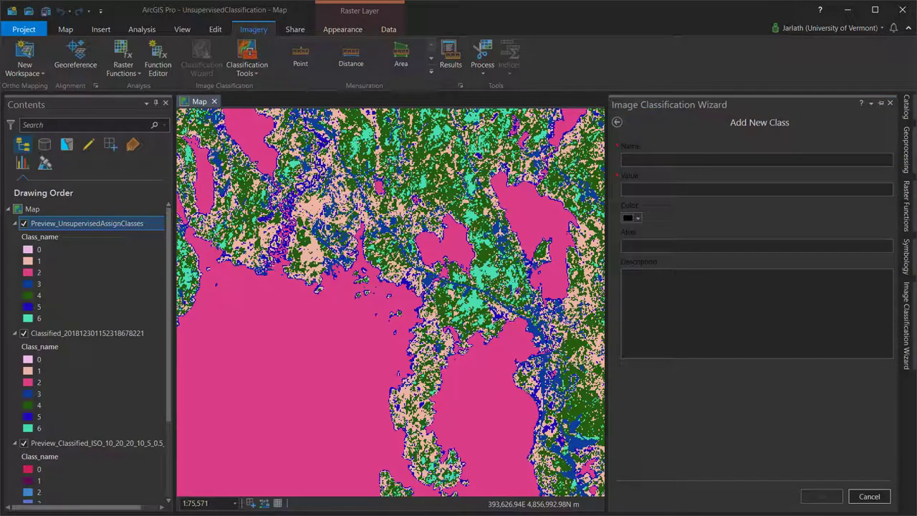
type("Agriculture")
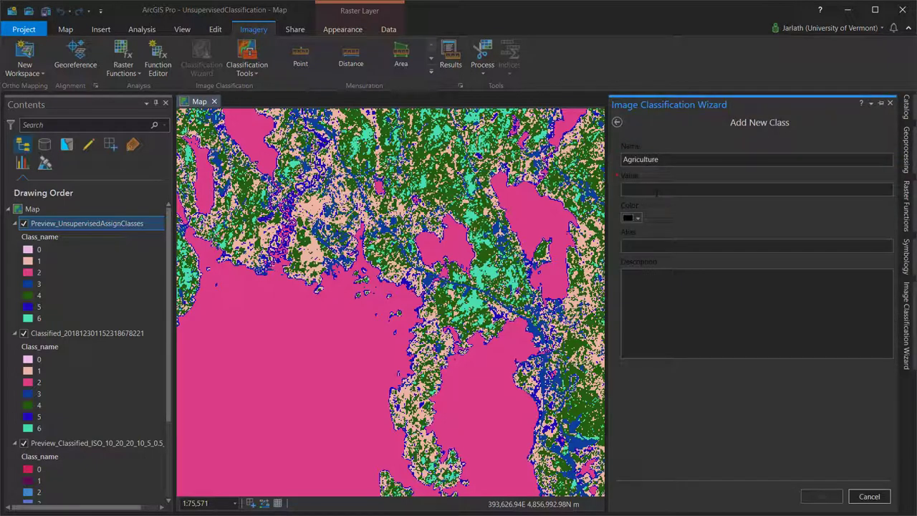
type("9")
left_click(634, 218)
left_click(675, 290)
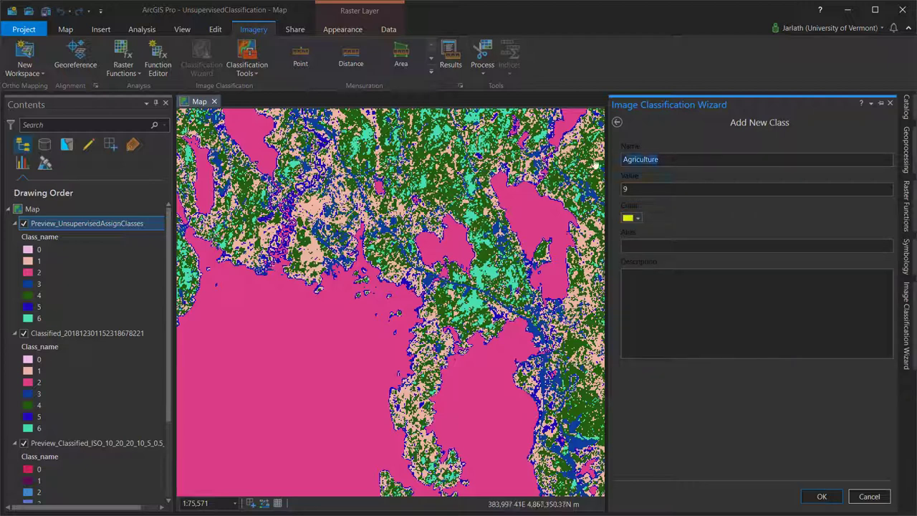
key("ctrl+c")
left_click(716, 246)
key("ctrl+v")
left_click(822, 496)
Remove the Agriculture class and hide the earlier Classified layer
left_click(653, 257)
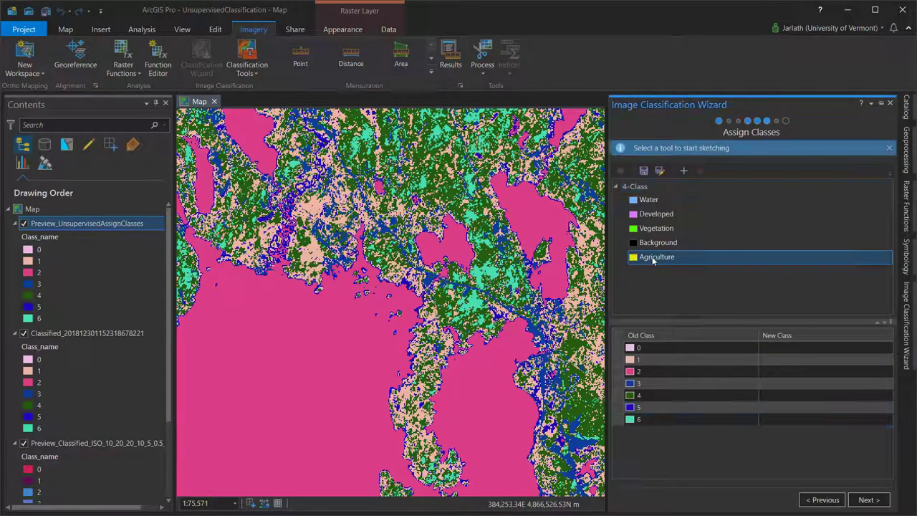
left_click(702, 171)
left_click(497, 289)
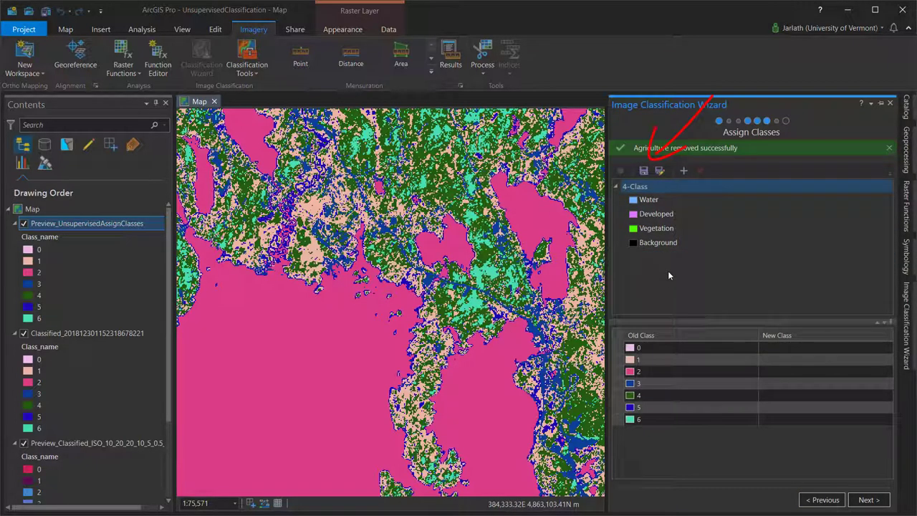
left_click(24, 333)
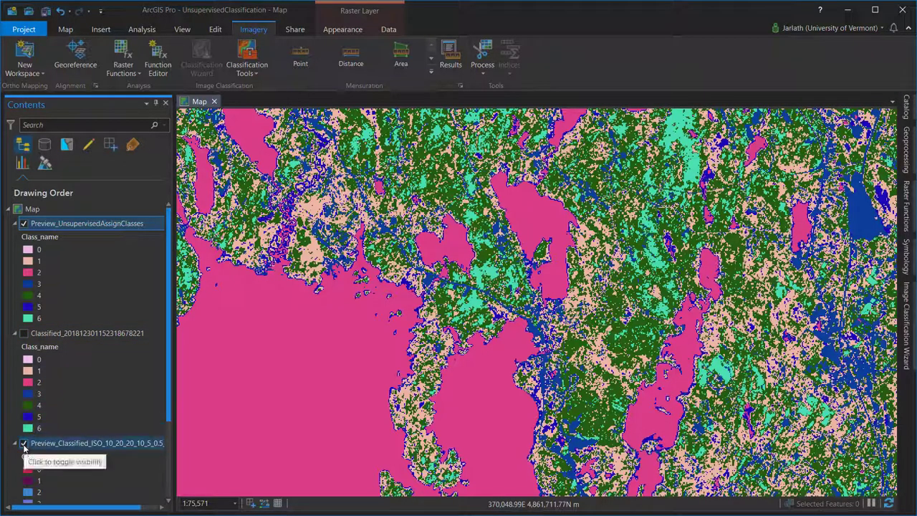
Hide the ISO cluster preview, compare the class preview with Landsat, and return to the wizard
left_click(24, 444)
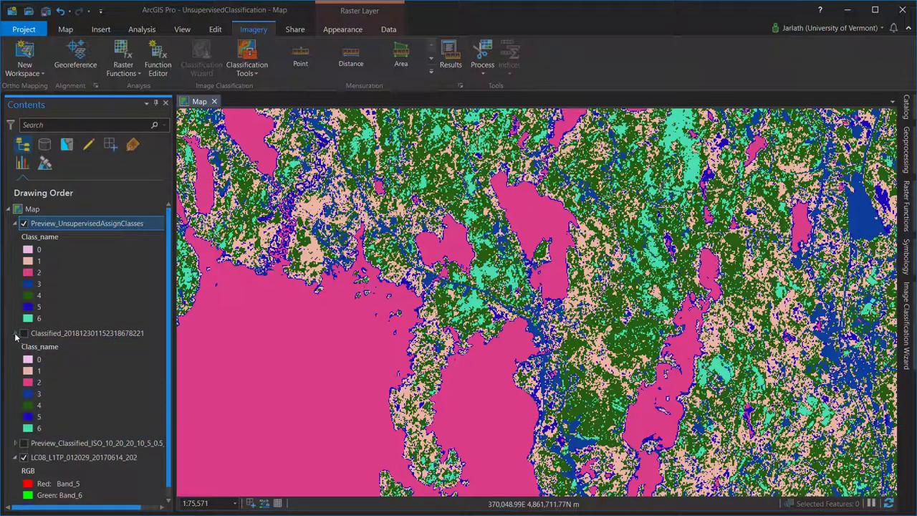
left_click(15, 334)
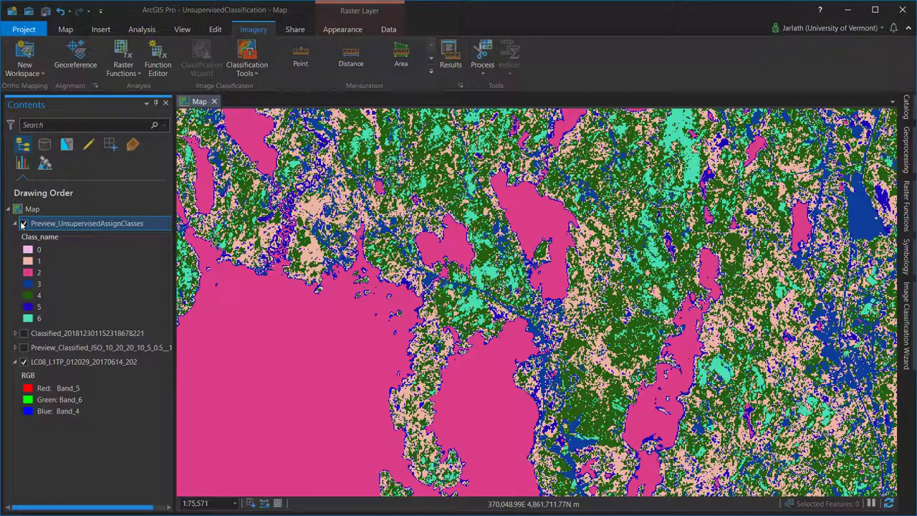
left_click(24, 223)
left_click(23, 225)
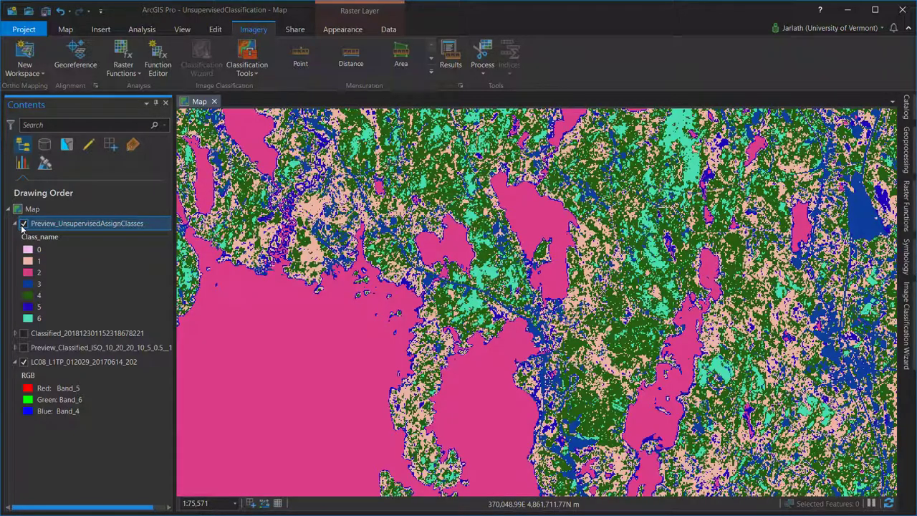
left_click(23, 224)
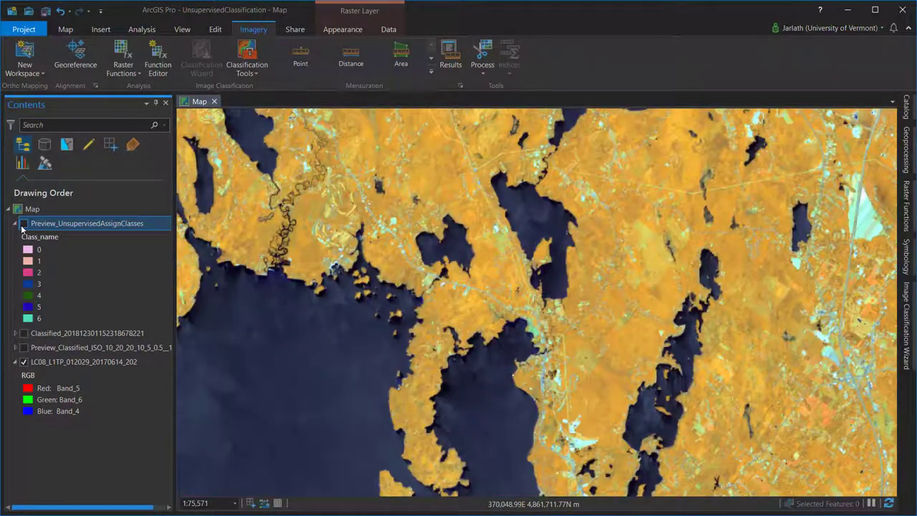
left_click(23, 226)
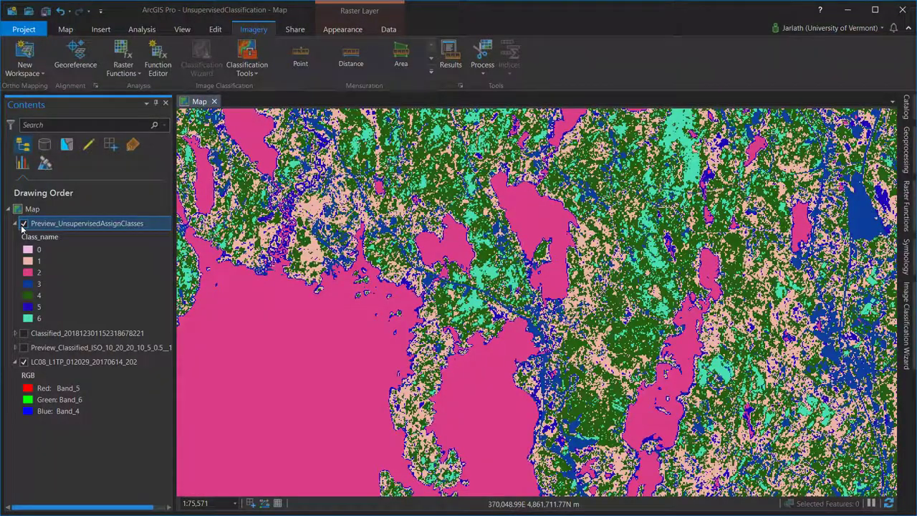
left_click(24, 224)
left_click(23, 224)
left_click(23, 225)
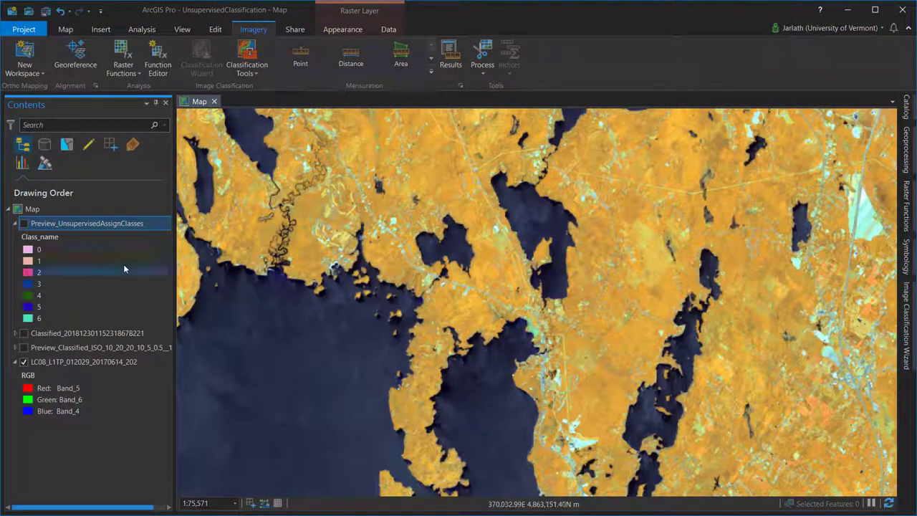
left_click(25, 224)
left_click(906, 337)
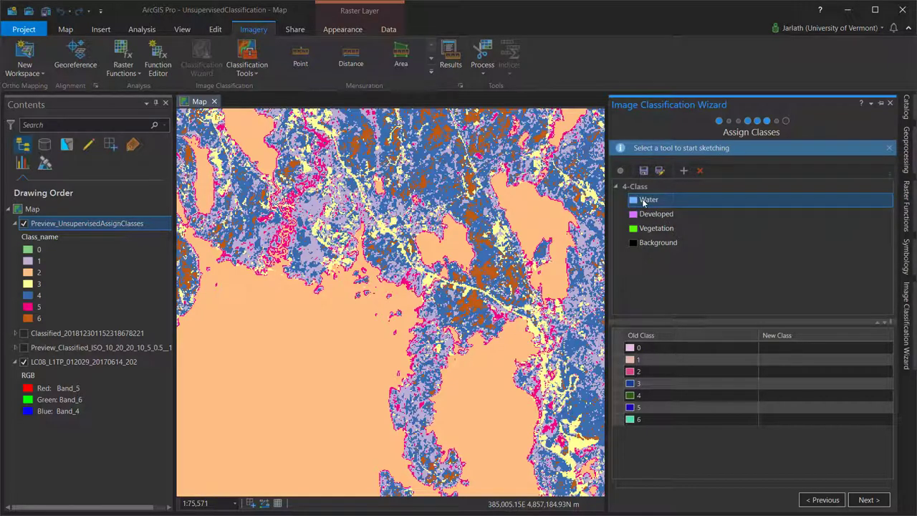
Pick the lake on the map to map clusters 2 and 5 to Water
left_click(620, 169)
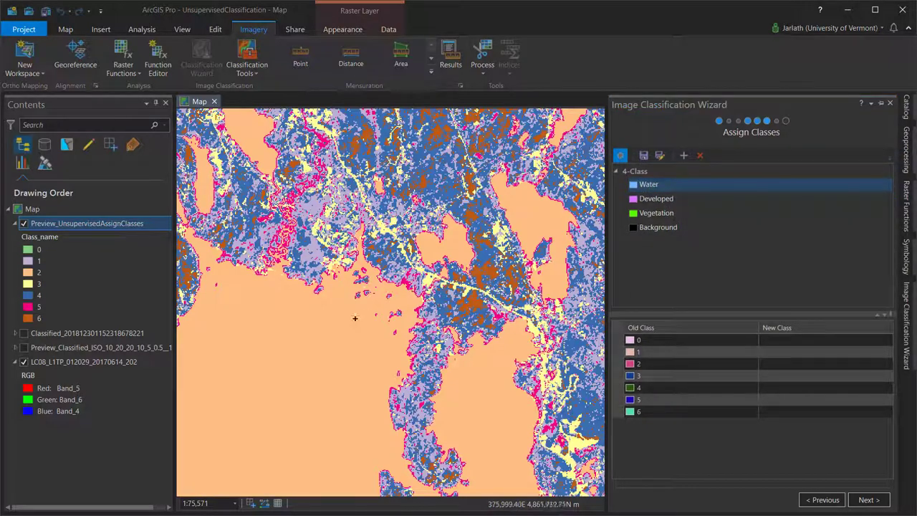
left_click(326, 326)
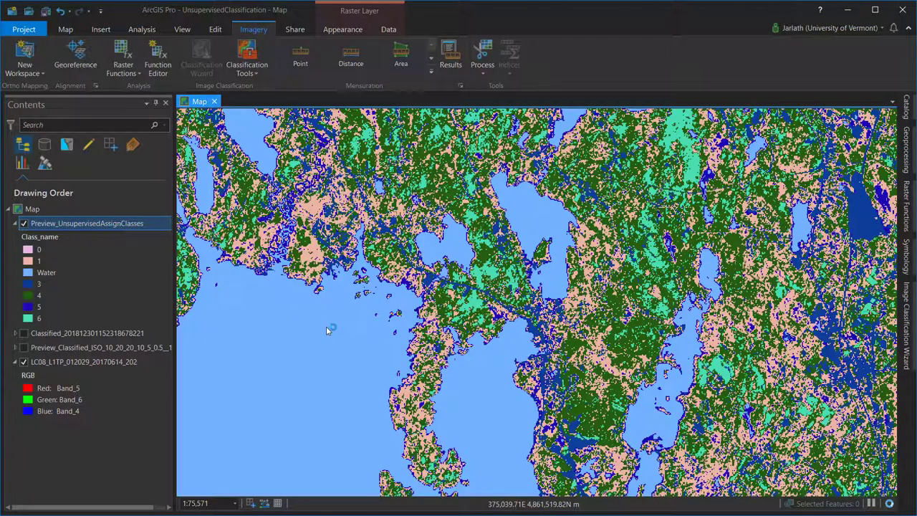
scroll(502, 272, "down", 5)
left_click(907, 327)
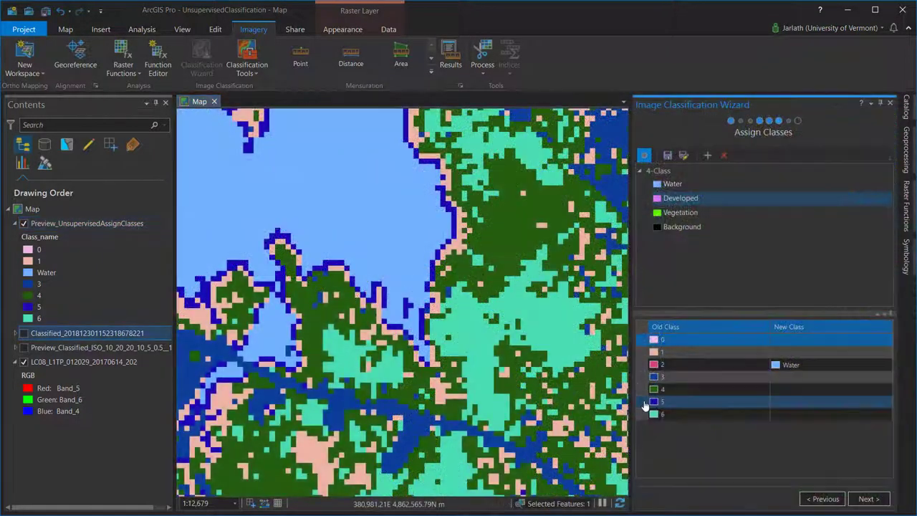
left_click(645, 402)
left_click(647, 414)
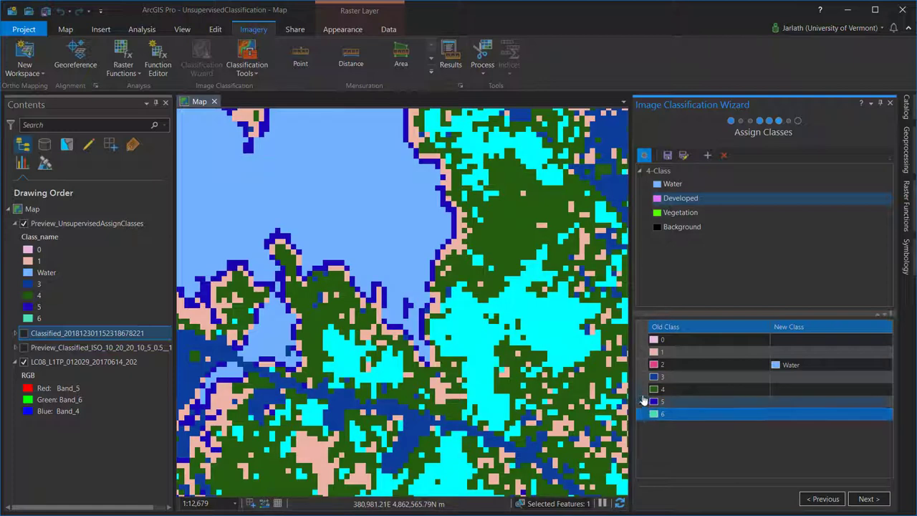
left_click(653, 392)
left_click(643, 403)
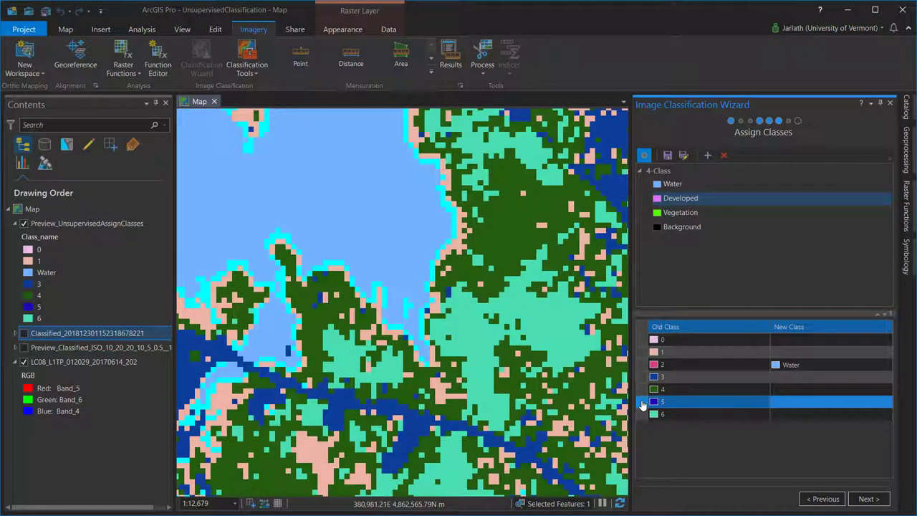
left_click(645, 340)
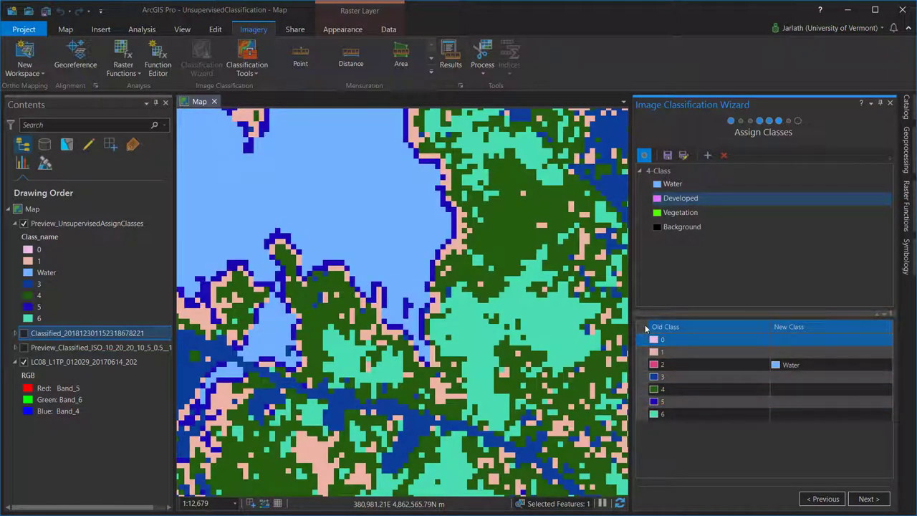
left_click(673, 185)
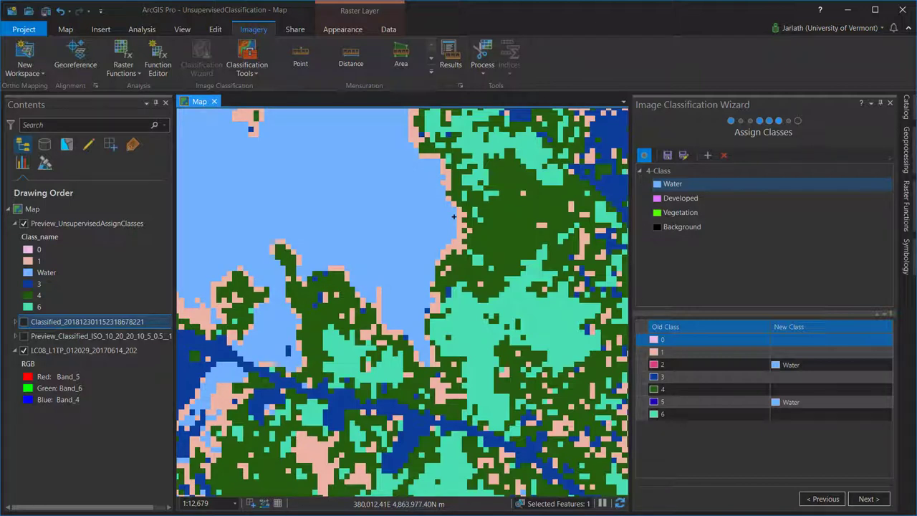
Assign cluster 3 to Developed by picking river pixels on the map
left_click(671, 199)
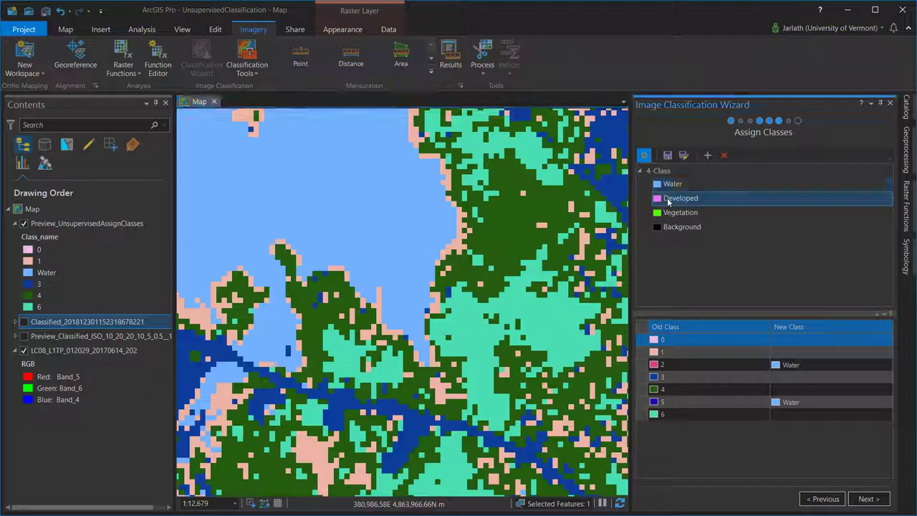
left_click(407, 413)
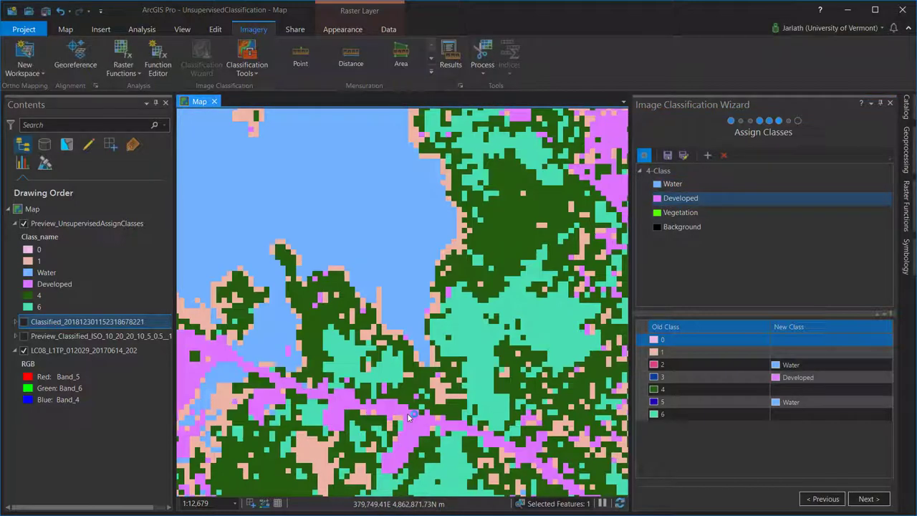
left_click(23, 223)
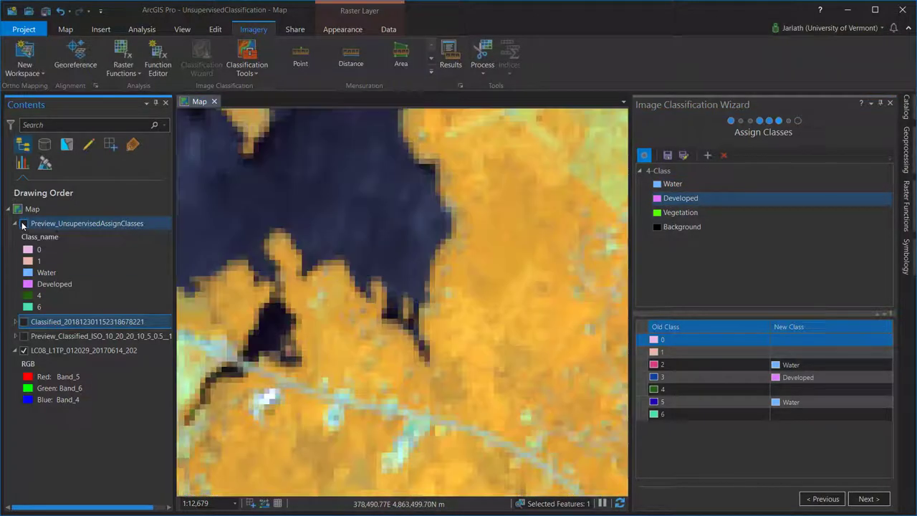
left_click(24, 223)
Assign clusters 1, 4 and 6 to Vegetation and the border cluster 0 to Background
left_click(680, 212)
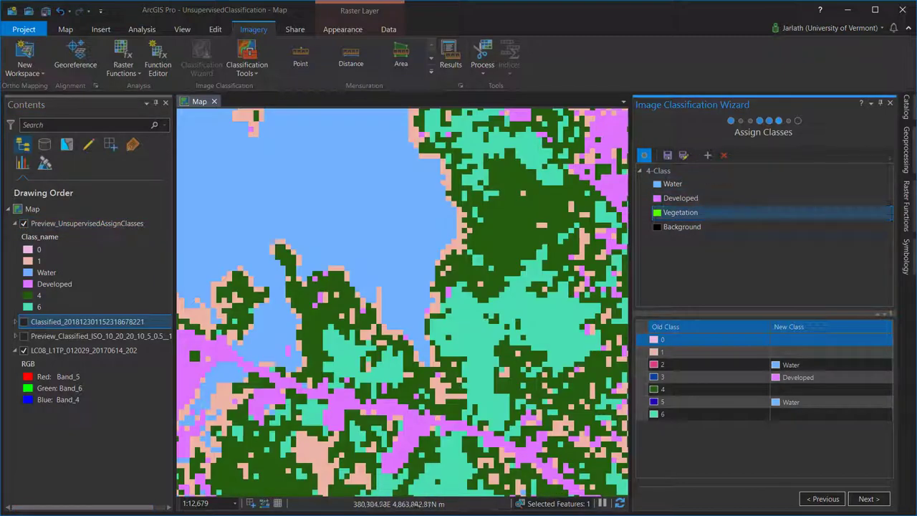
left_click(506, 225)
left_click(24, 224)
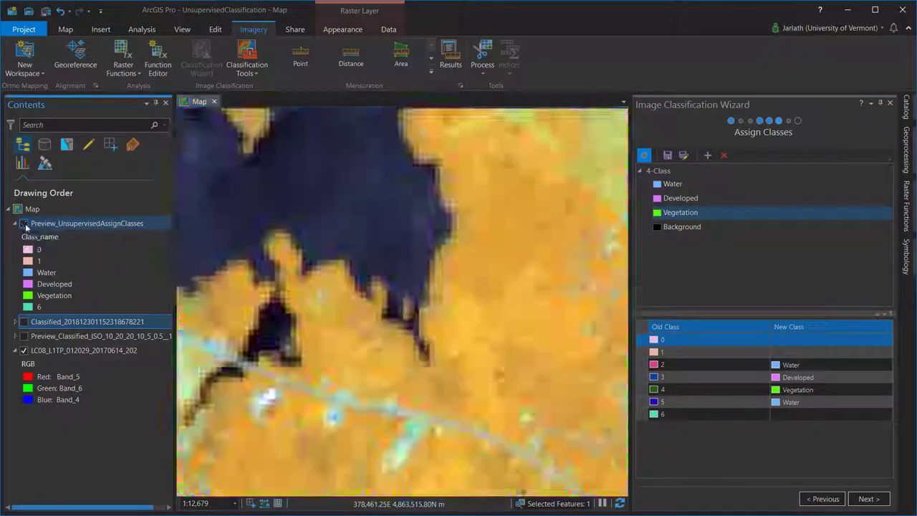
left_click(378, 308)
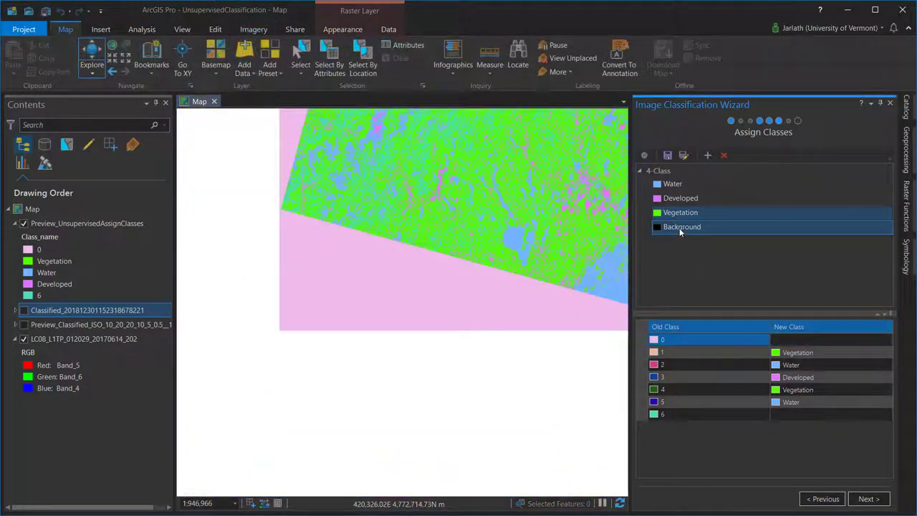
left_click(679, 228)
left_click(645, 155)
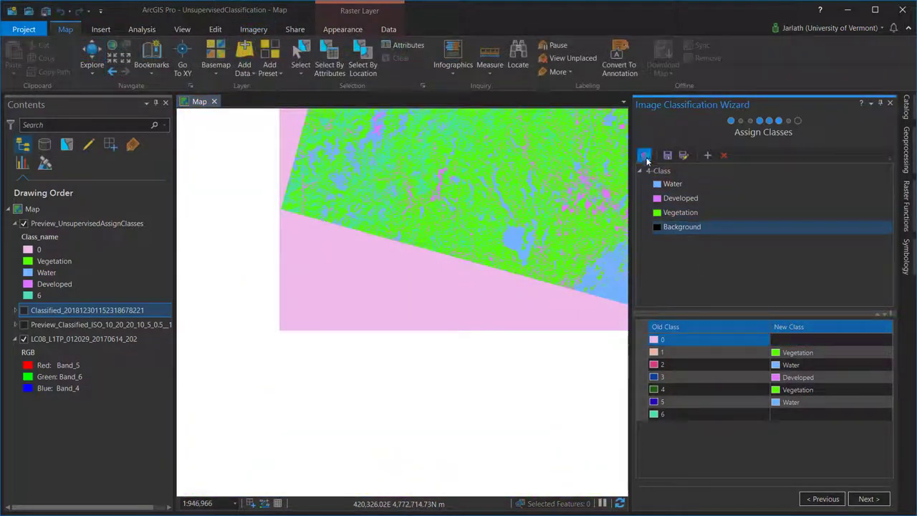
left_click(440, 287)
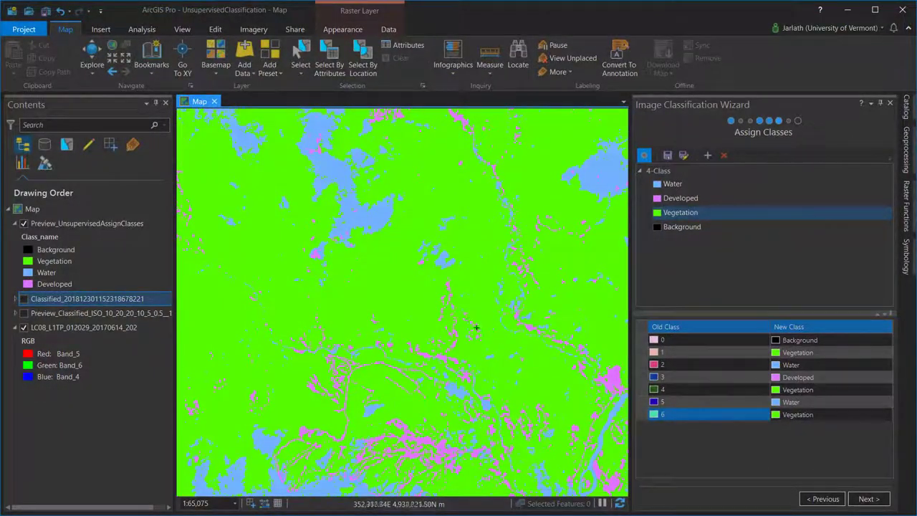
Run the Reclassifier to create the four-class Reclassified raster and finish the wizard
left_click(882, 502)
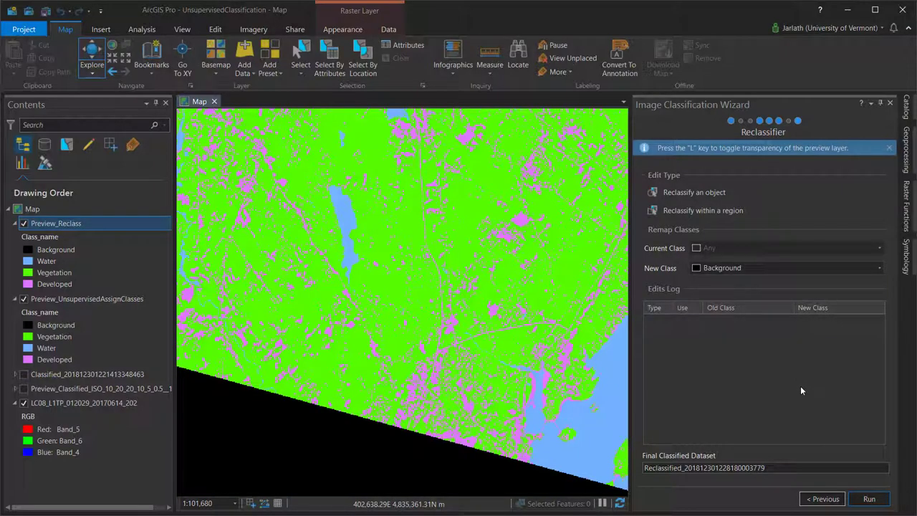
left_click(867, 499)
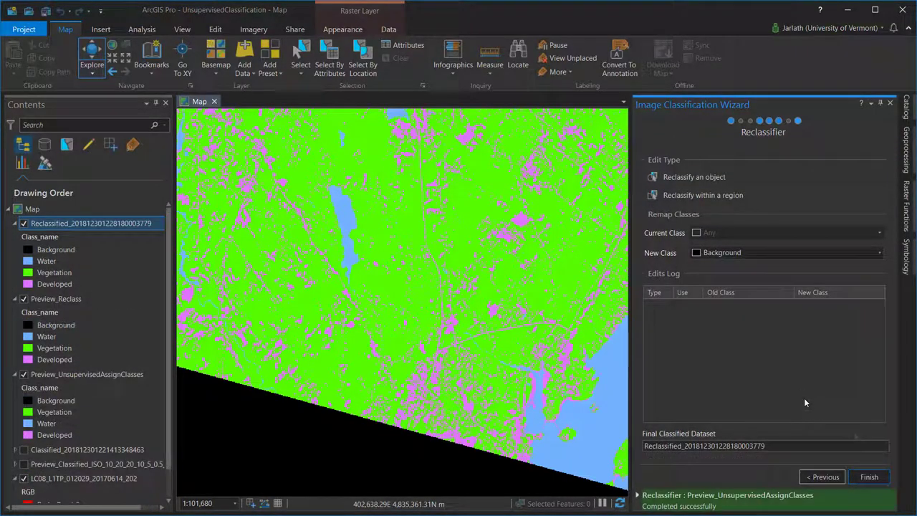
left_click(868, 476)
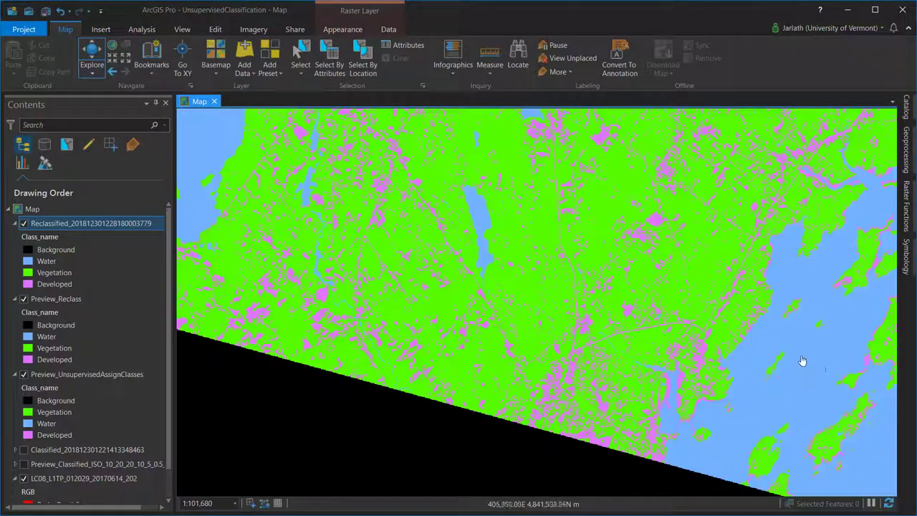
Select the newest Reclassified raster in the Catalog pane
left_click(788, 373)
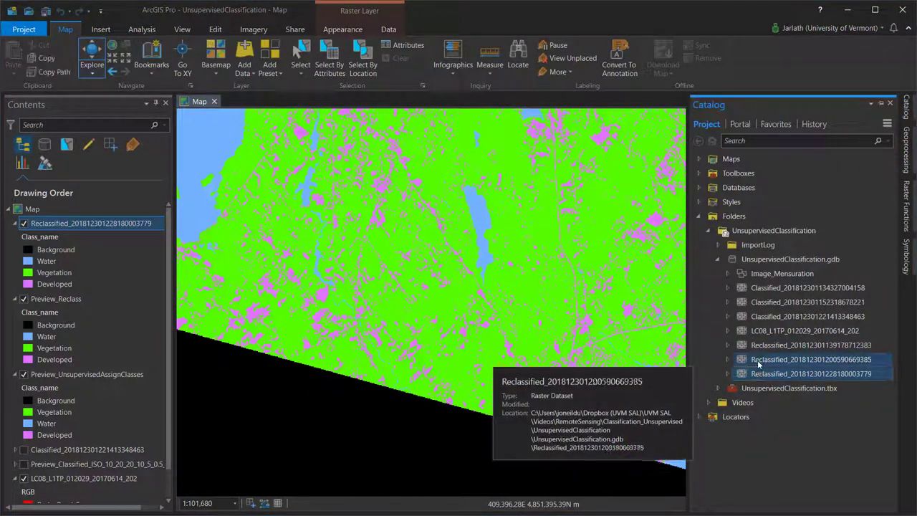